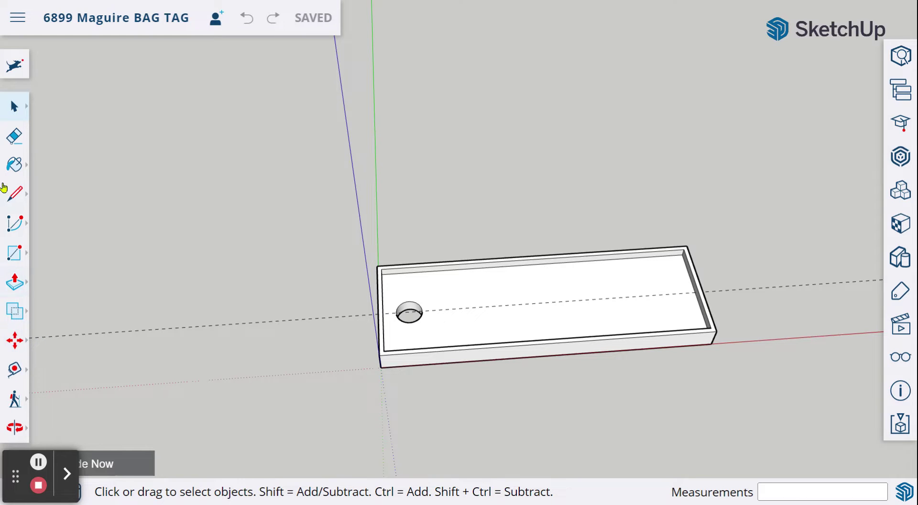
# Expand the Rectangle tool flyout to reach the 3D Text tool.
pyautogui.click(21, 259)
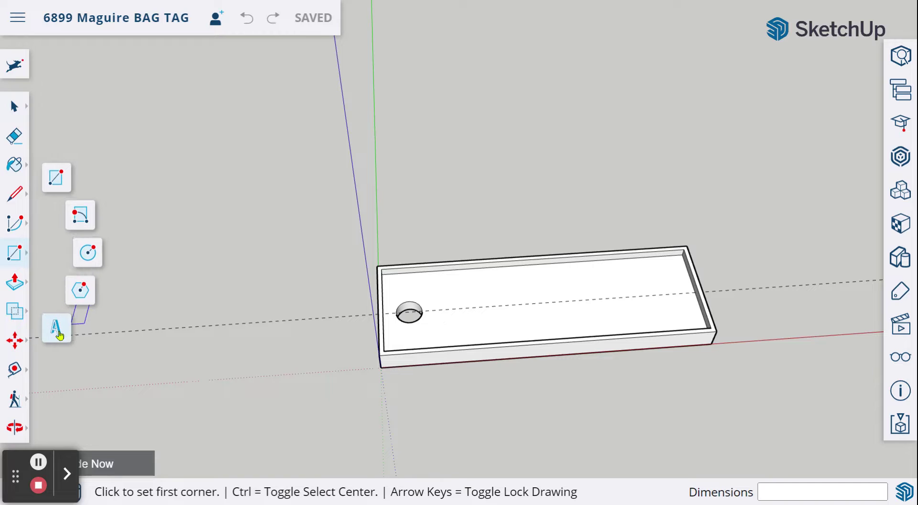
# Create filled 3D text 'DUKE & MAGUIRE', 16 mm high with 2 mm extrusion.
pyautogui.click(57, 330)
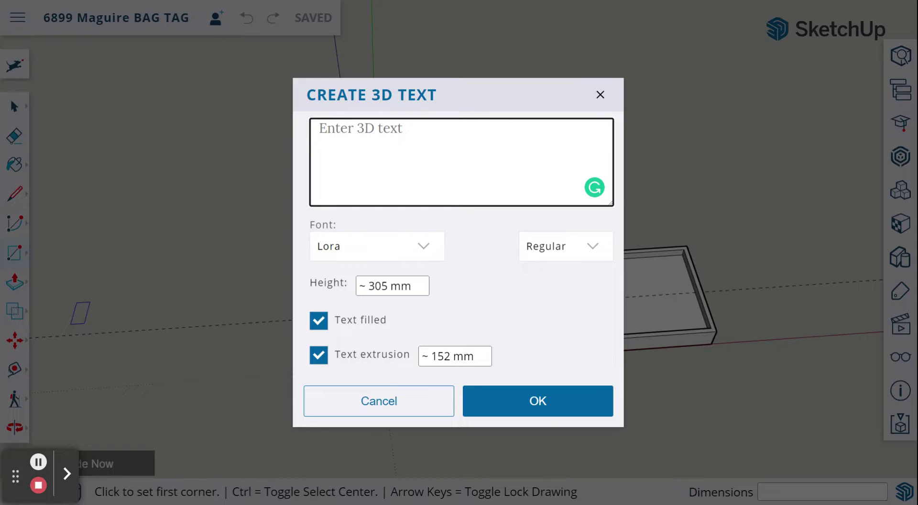
pyautogui.write('DUKE')
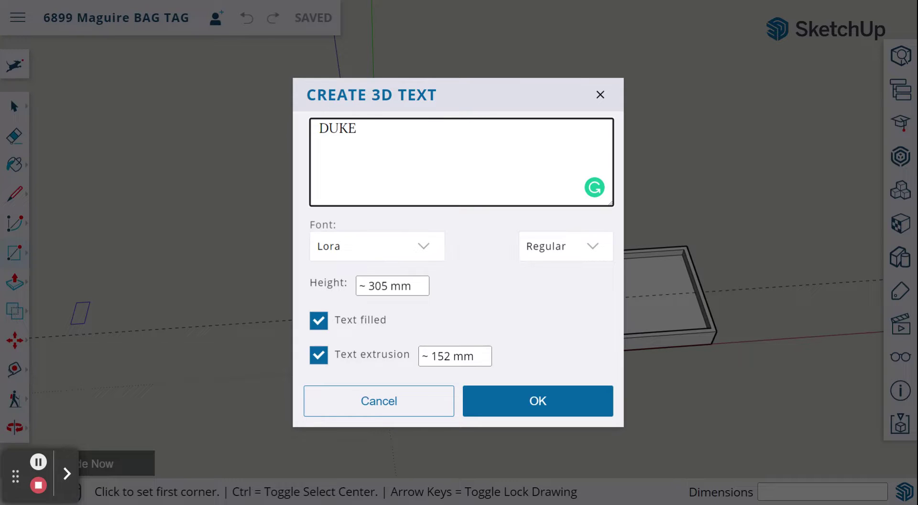
pyautogui.write(' & MAGUIRE')
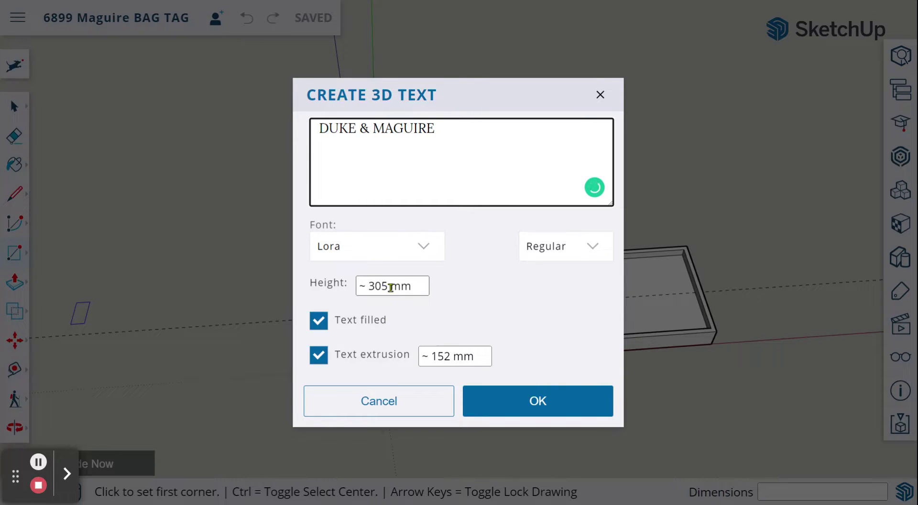
pyautogui.moveTo(387, 286); pyautogui.dragTo(349, 287)
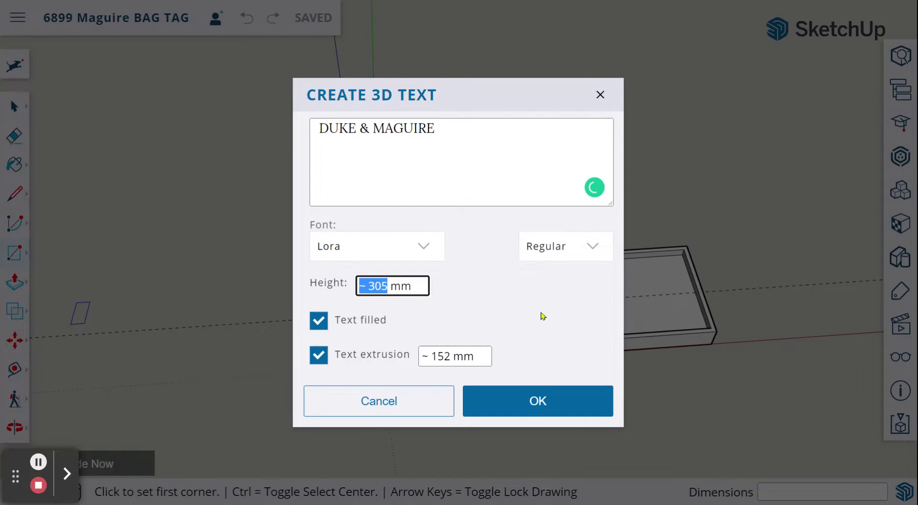
pyautogui.write('26')
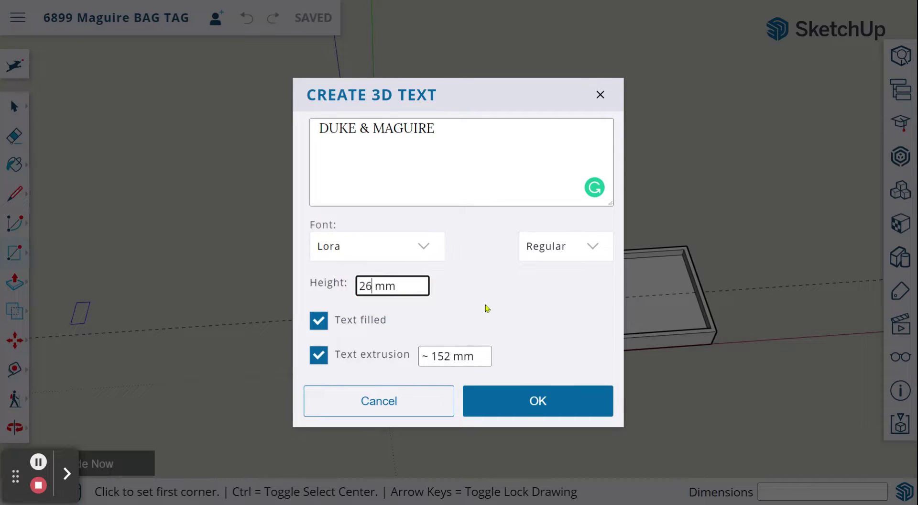
pyautogui.press('BackSpace')
pyautogui.press('BackSpace')
pyautogui.write('16')
pyautogui.click(450, 357)
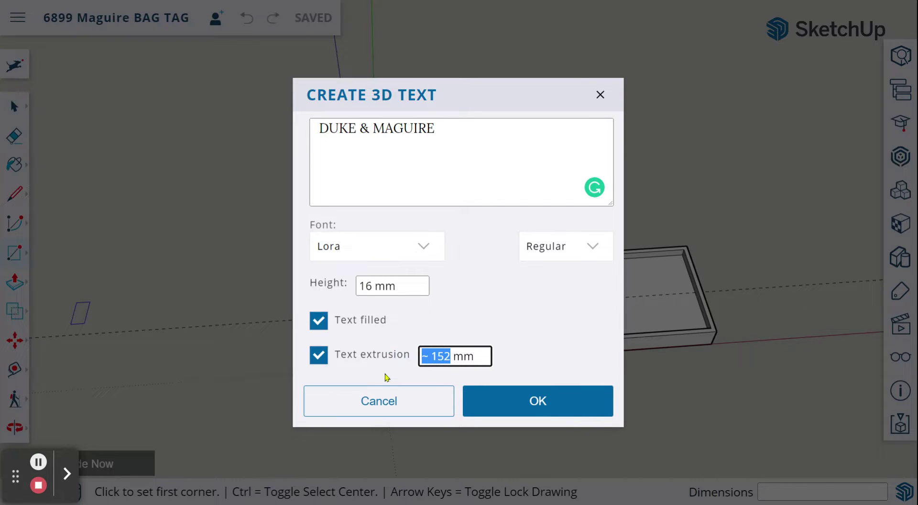
pyautogui.write('2')
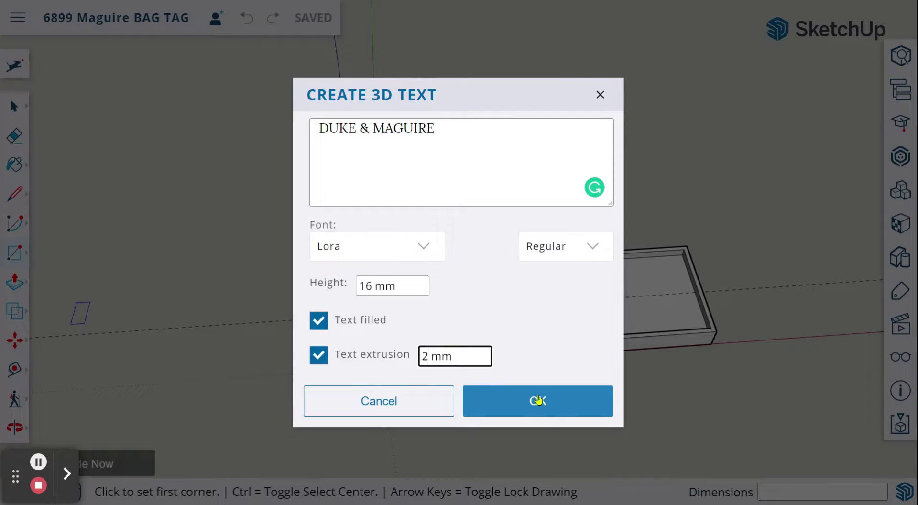
pyautogui.click(537, 399)
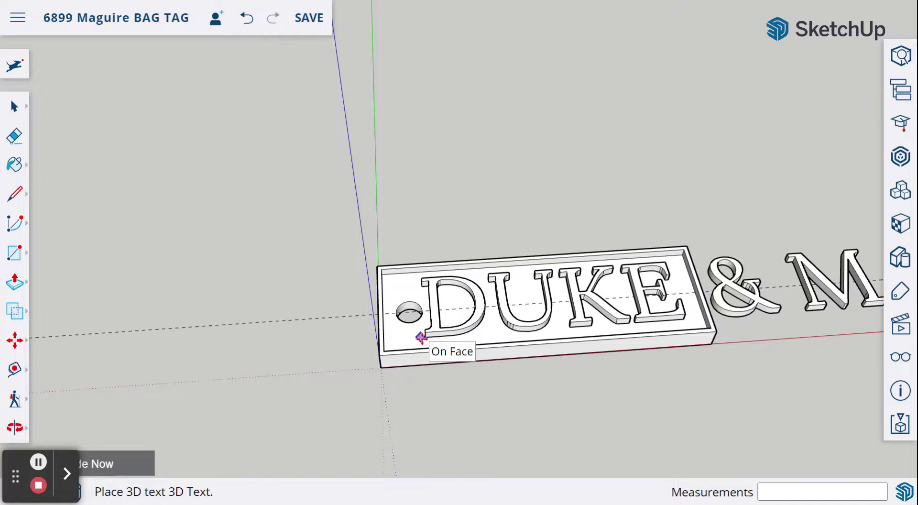
# Place the 3D lettering on the tag's top face just right of the hole.
pyautogui.click(420, 336)
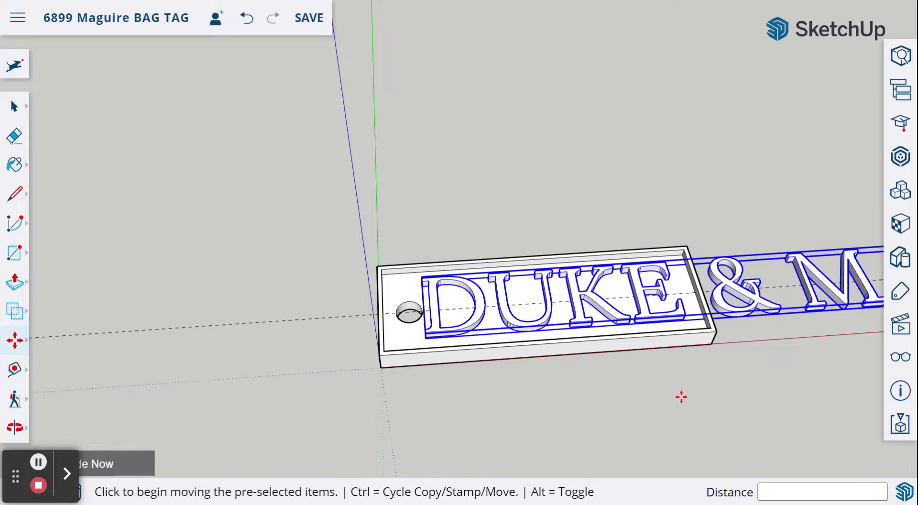
pyautogui.moveTo(681, 397); pyautogui.dragTo(383, 363, button='middle')
pyautogui.scroll(-3, 416, 318)
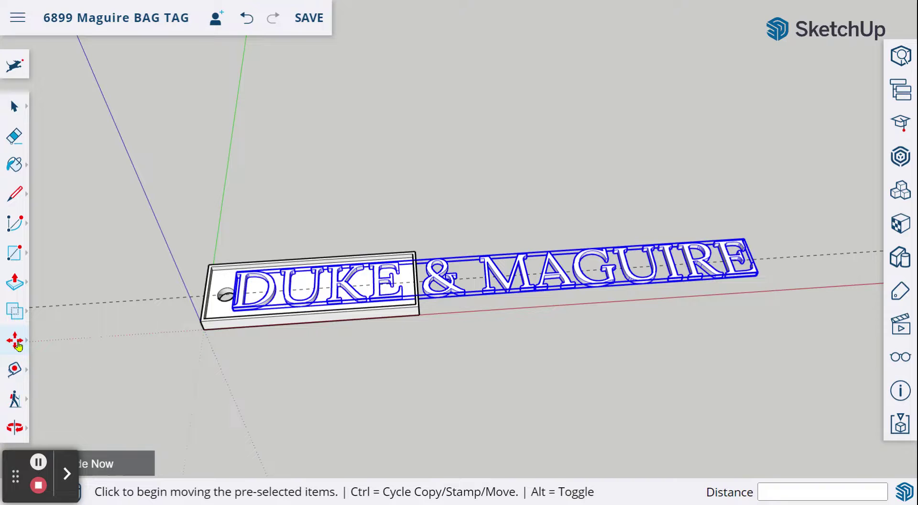
pyautogui.moveTo(16, 343)
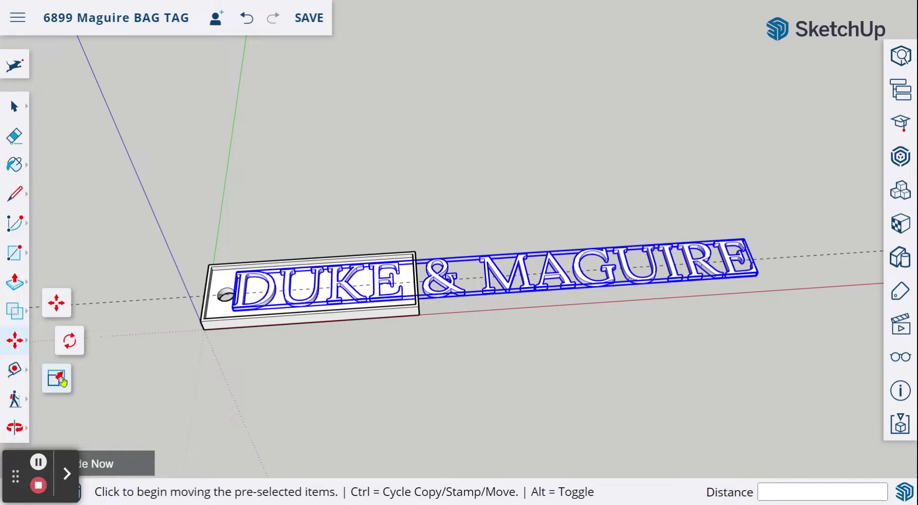
# Use the Scale tool to start shortening the text along its length.
pyautogui.click(59, 380)
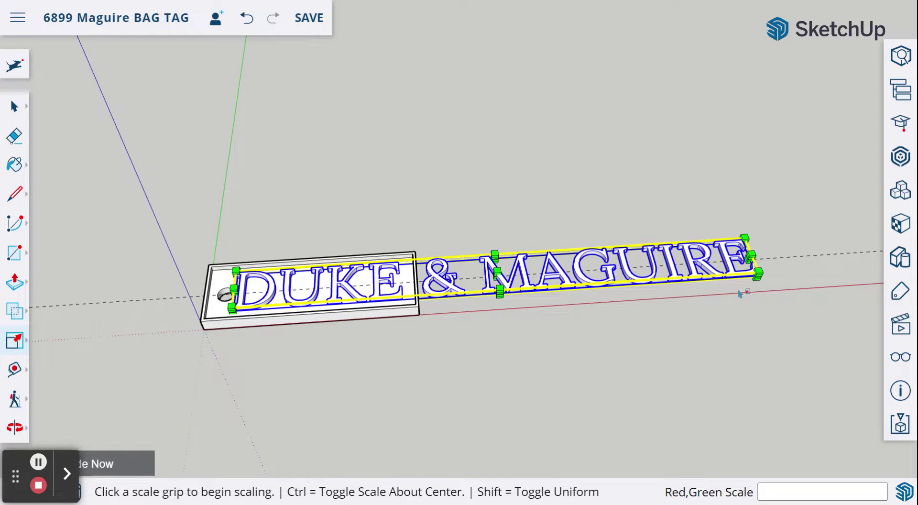
pyautogui.moveTo(826, 303); pyautogui.dragTo(609, 107, button='middle')
pyautogui.scroll(6, 784, 377)
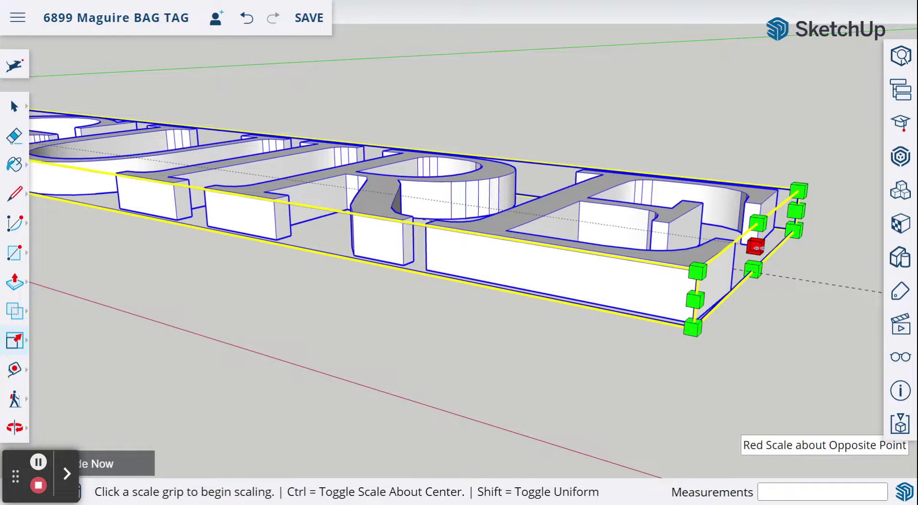
pyautogui.scroll(-3, 631, 307)
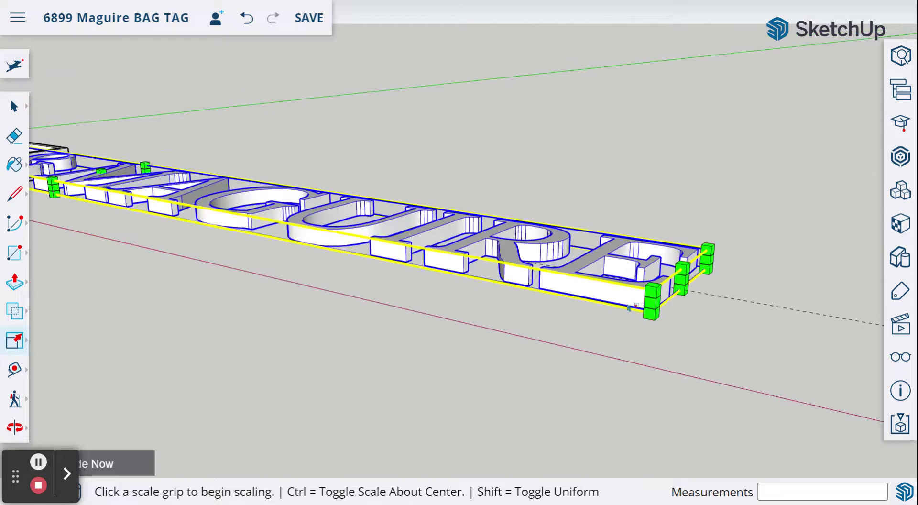
pyautogui.scroll(-2, 650, 308)
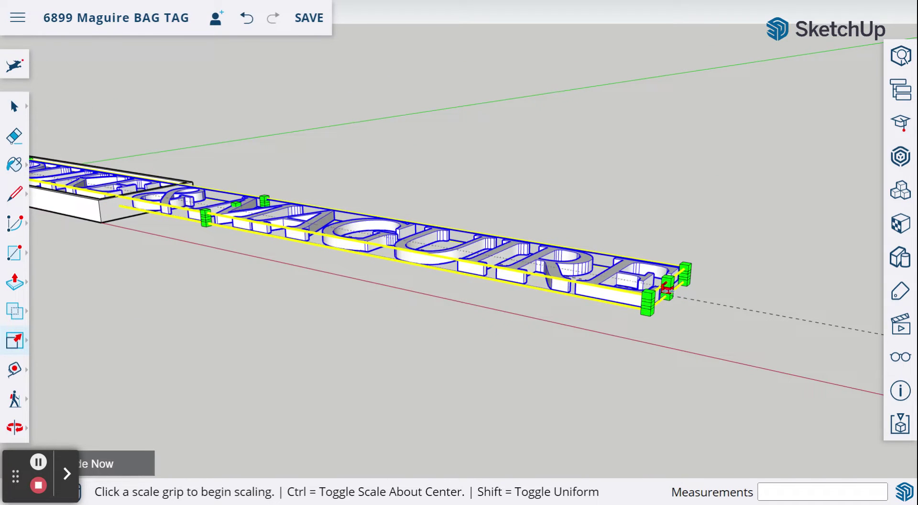
pyautogui.scroll(5, 672, 289)
pyautogui.moveTo(655, 230); pyautogui.dragTo(268, 145)
pyautogui.scroll(-4, 284, 215)
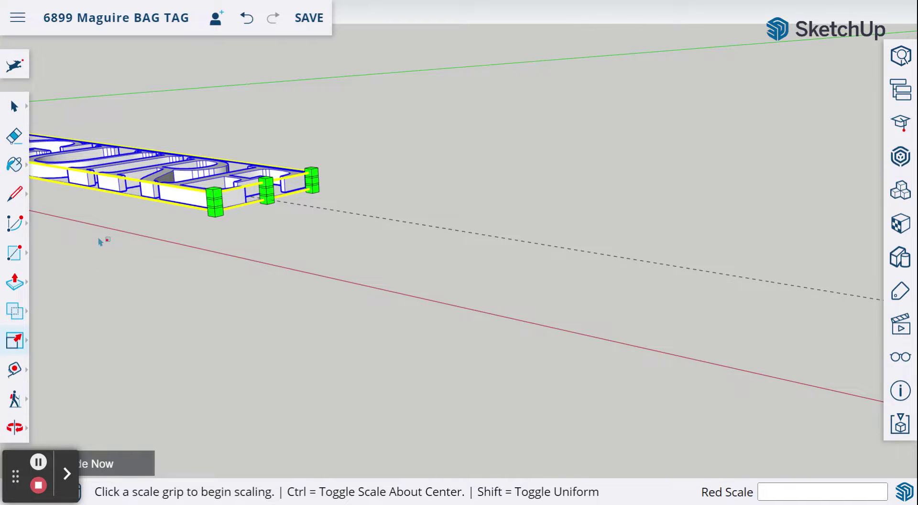
# Shrink the lettering further lengthwise to Red Scale 0.71 so it fits inside the border.
pyautogui.moveTo(100, 241); pyautogui.dragTo(607, 310, button='middle')
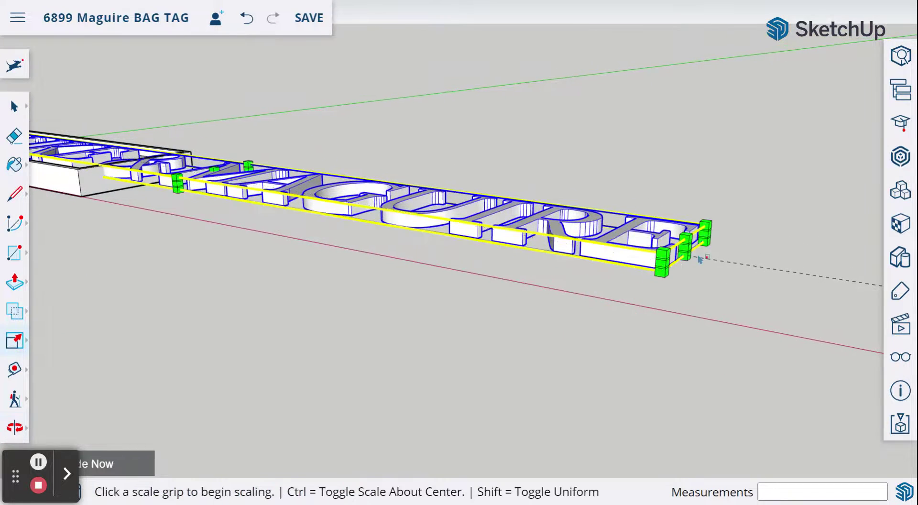
pyautogui.moveTo(686, 247); pyautogui.dragTo(182, 200)
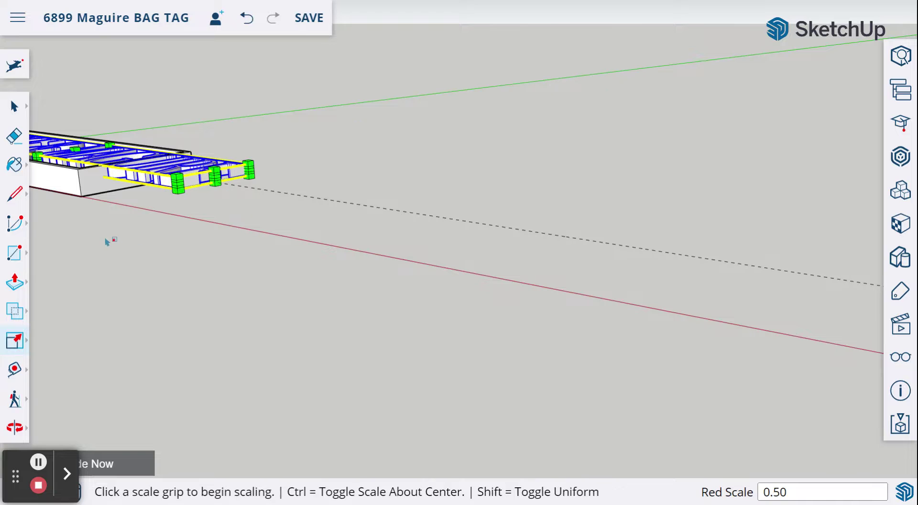
pyautogui.moveTo(106, 242); pyautogui.dragTo(649, 375, button='middle')
pyautogui.scroll(-1, 543, 320)
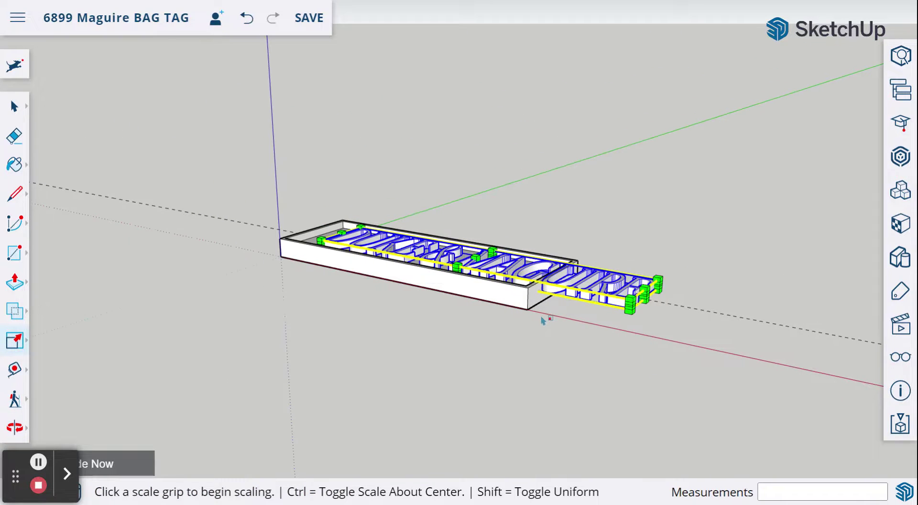
pyautogui.moveTo(543, 320); pyautogui.dragTo(615, 381, button='middle')
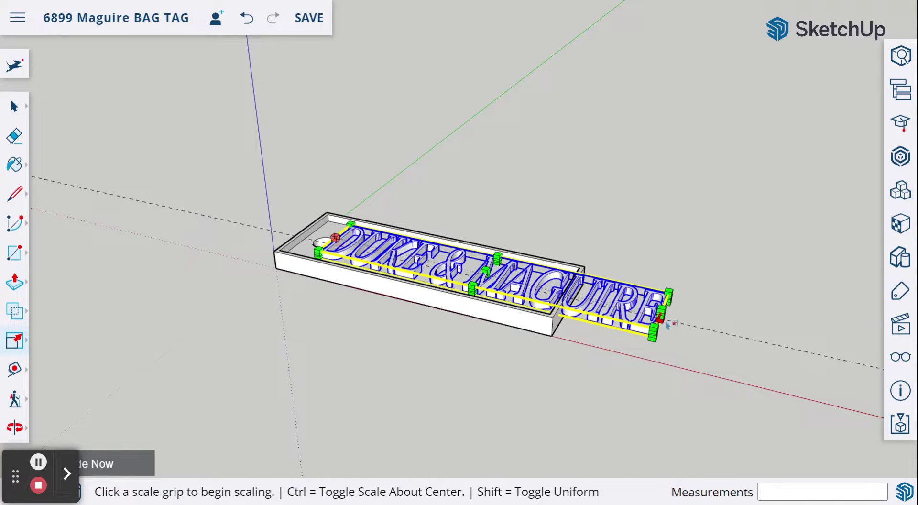
pyautogui.scroll(3, 662, 319)
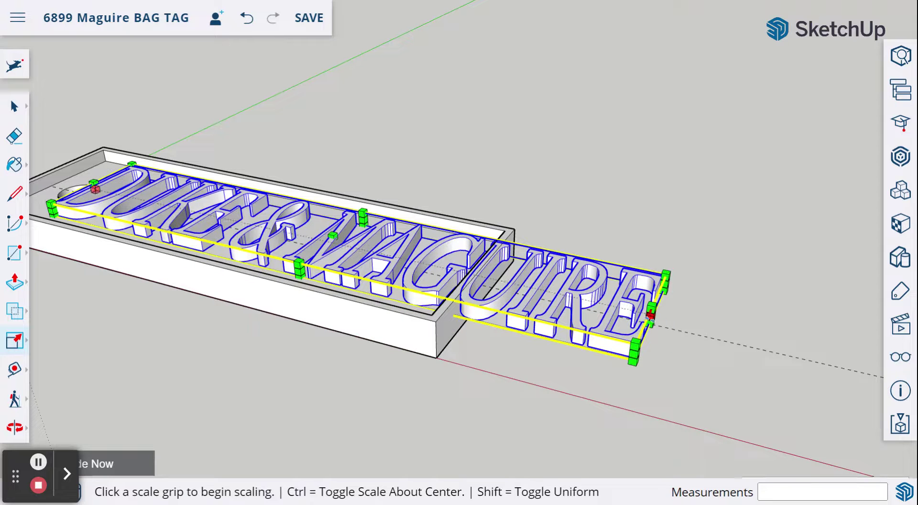
pyautogui.moveTo(650, 316); pyautogui.dragTo(454, 270)
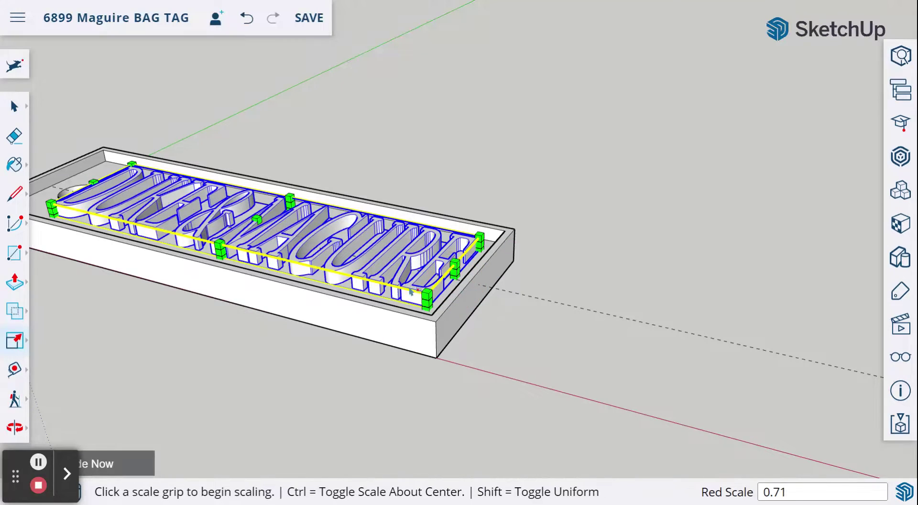
pyautogui.moveTo(258, 373); pyautogui.dragTo(418, 454, button='middle')
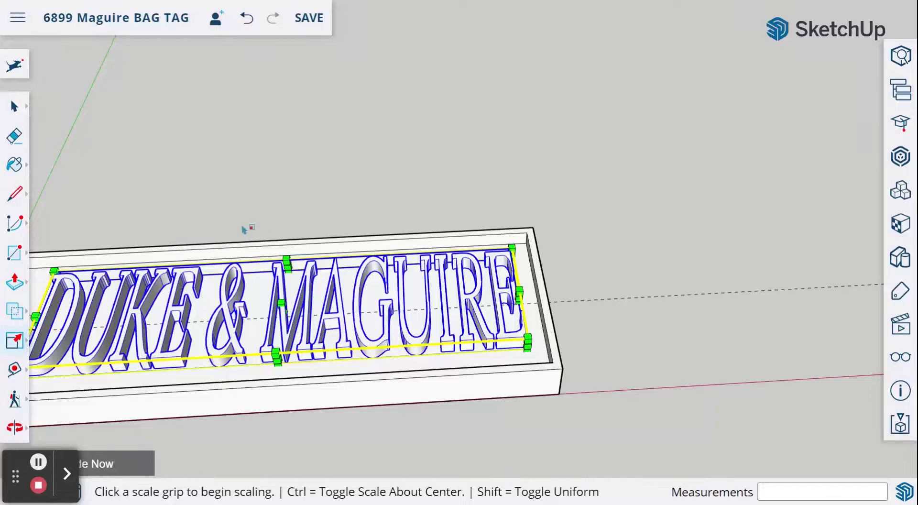
pyautogui.press('shift')
pyautogui.moveTo(175, 333); pyautogui.dragTo(550, 409, button='middle')
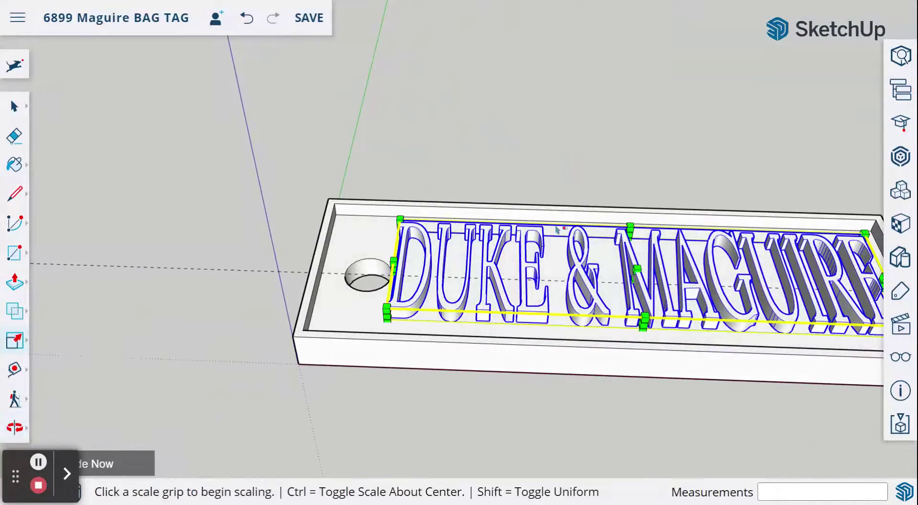
pyautogui.click(386, 311)
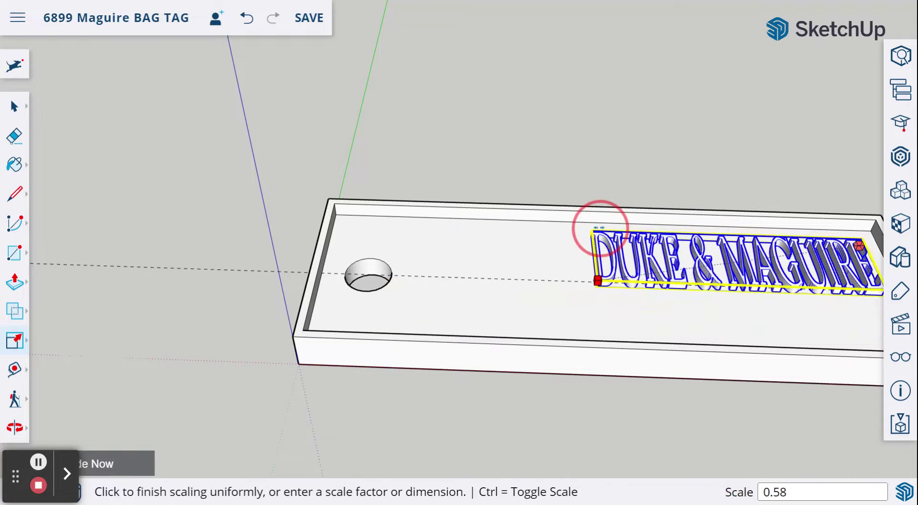
pyautogui.click(598, 228)
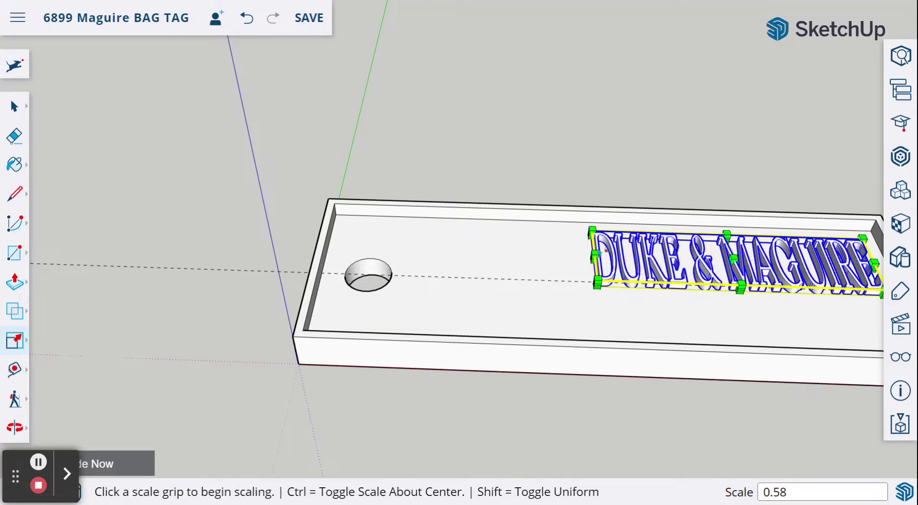
pyautogui.click(247, 20)
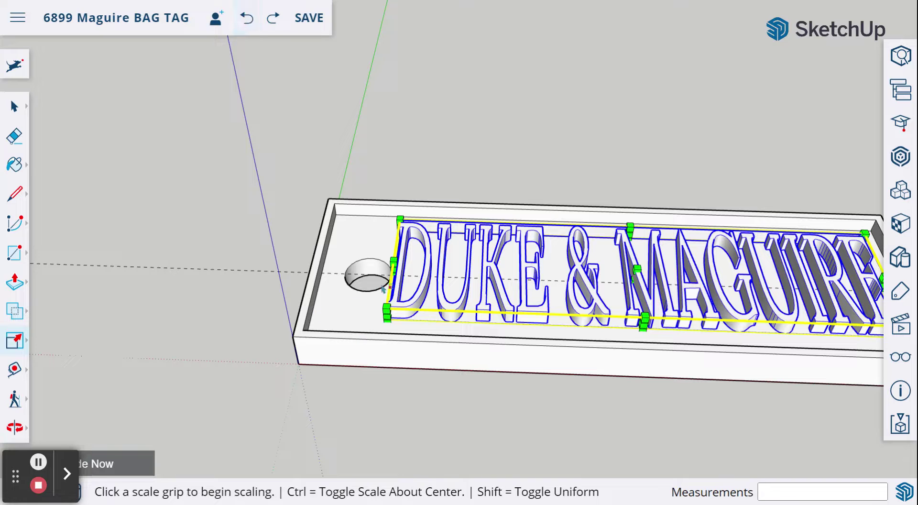
pyautogui.click(393, 262)
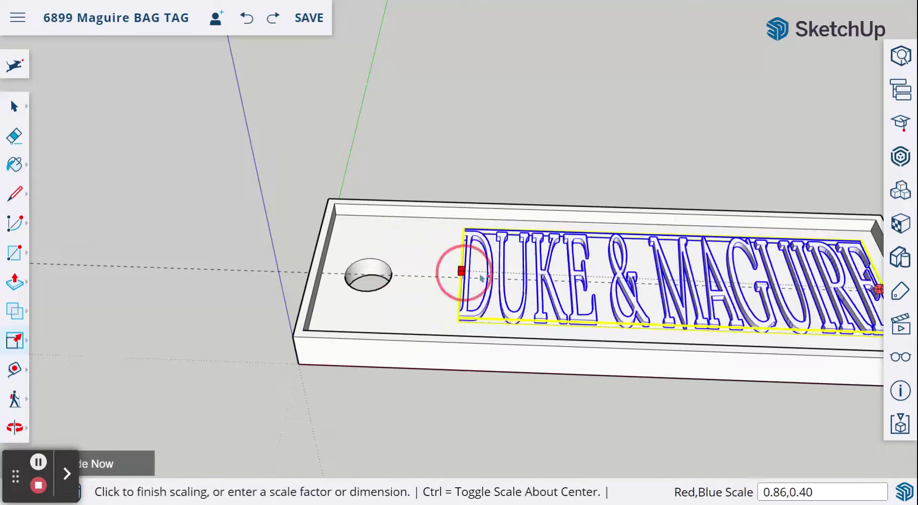
pyautogui.click(625, 292)
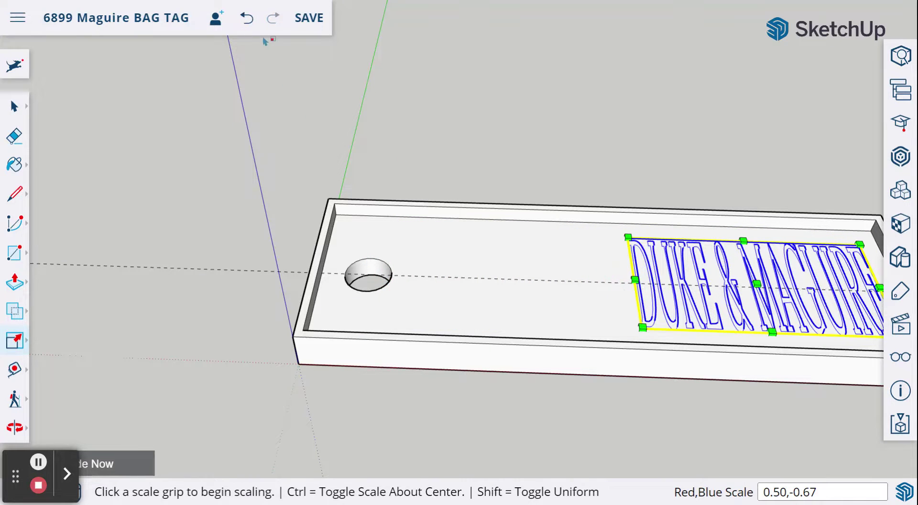
pyautogui.click(247, 19)
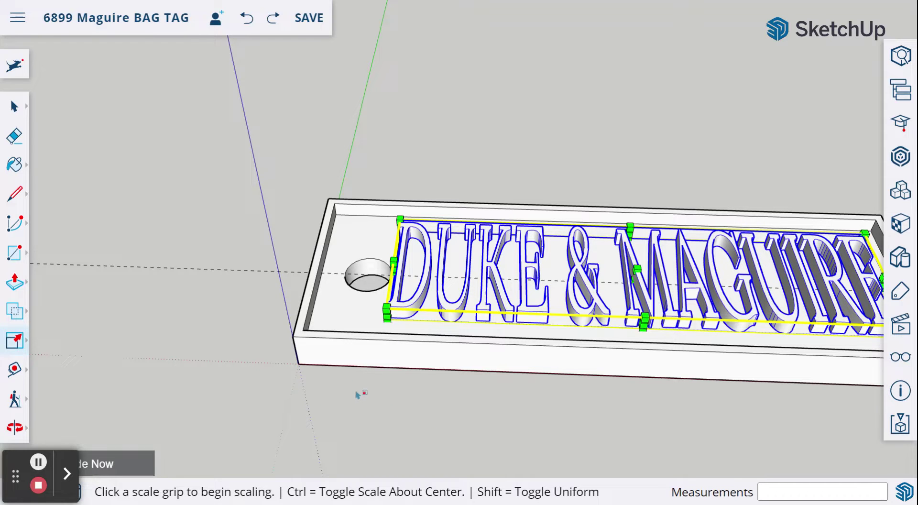
# Save the bag tag model with its fitted DUKE & MAGUIRE lettering.
pyautogui.moveTo(428, 396); pyautogui.dragTo(338, 364, button='middle')
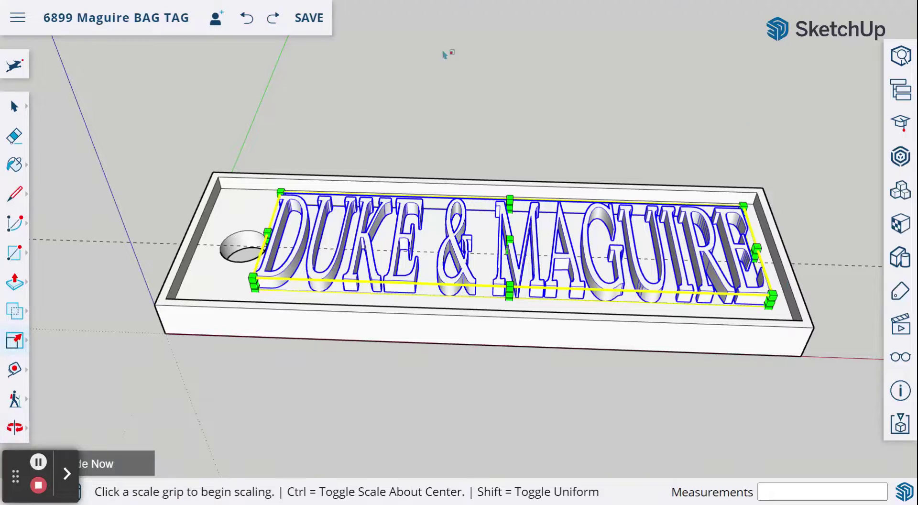
pyautogui.click(308, 17)
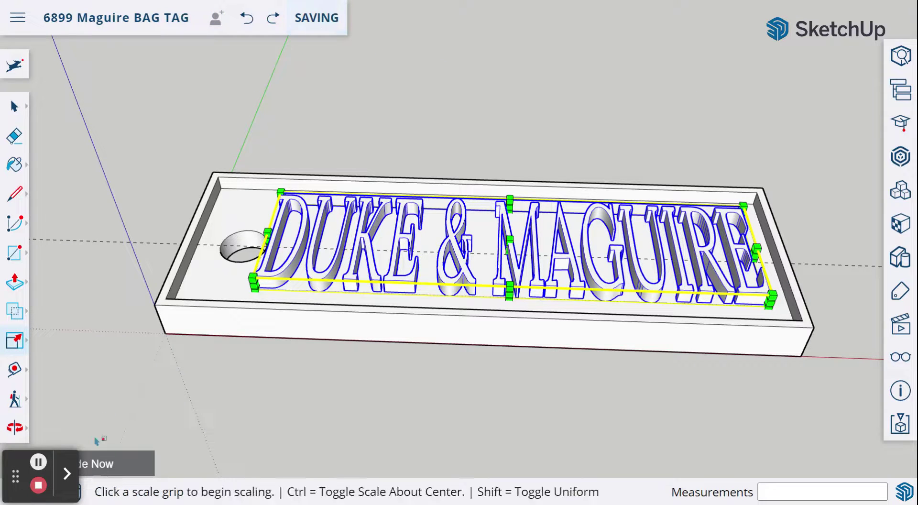